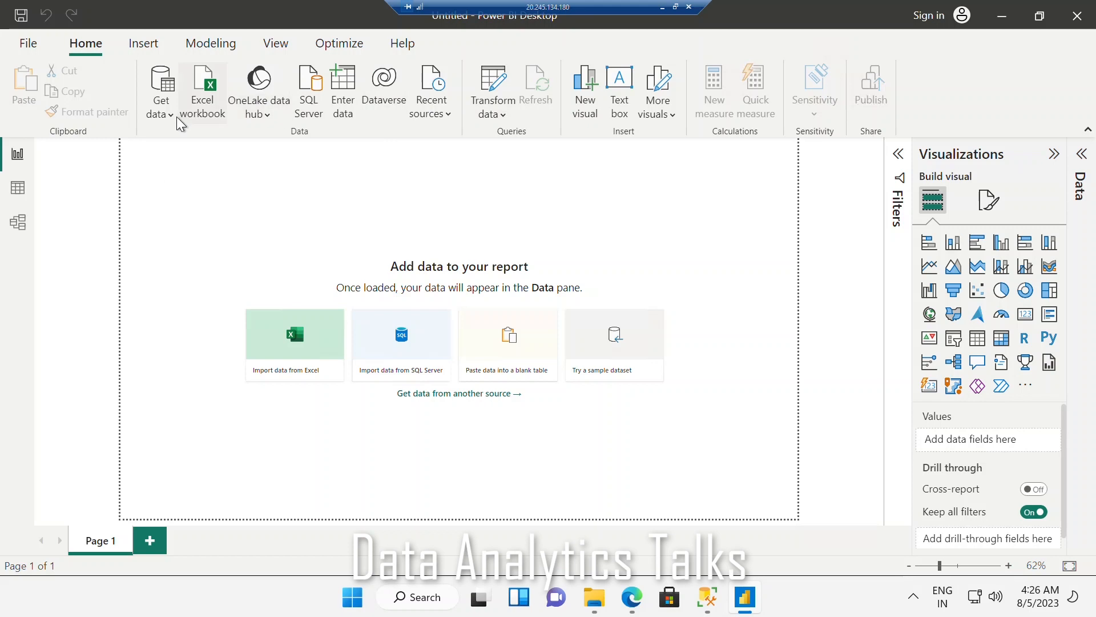
Step: Open the SQL Server database connection dialog and look over the Import and DirectQuery connectivity modes
left_click(176, 117)
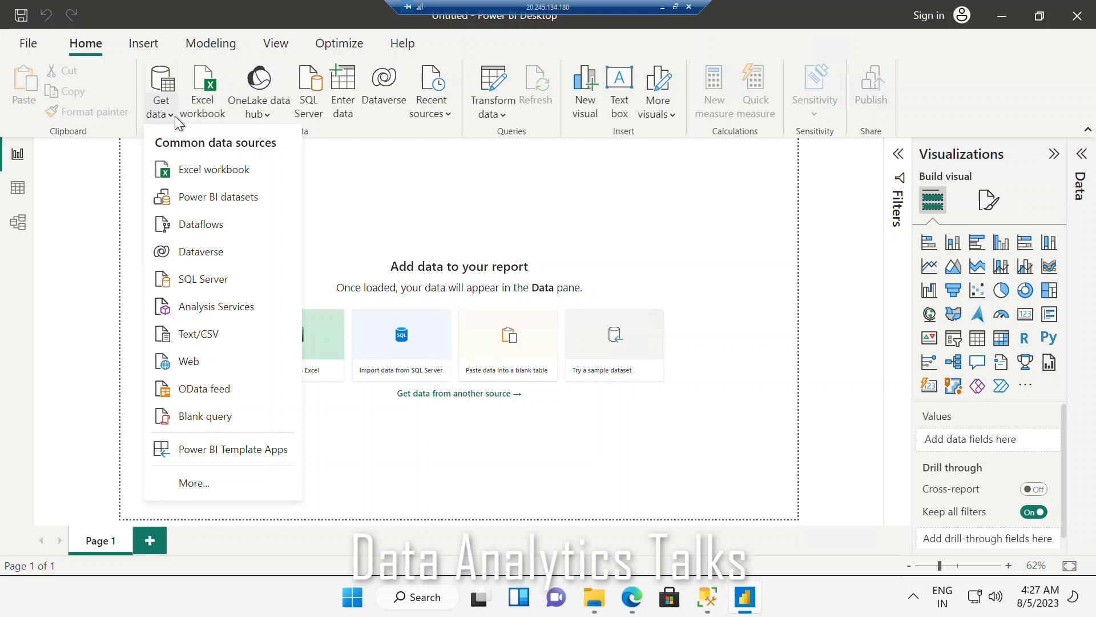
left_click(202, 281)
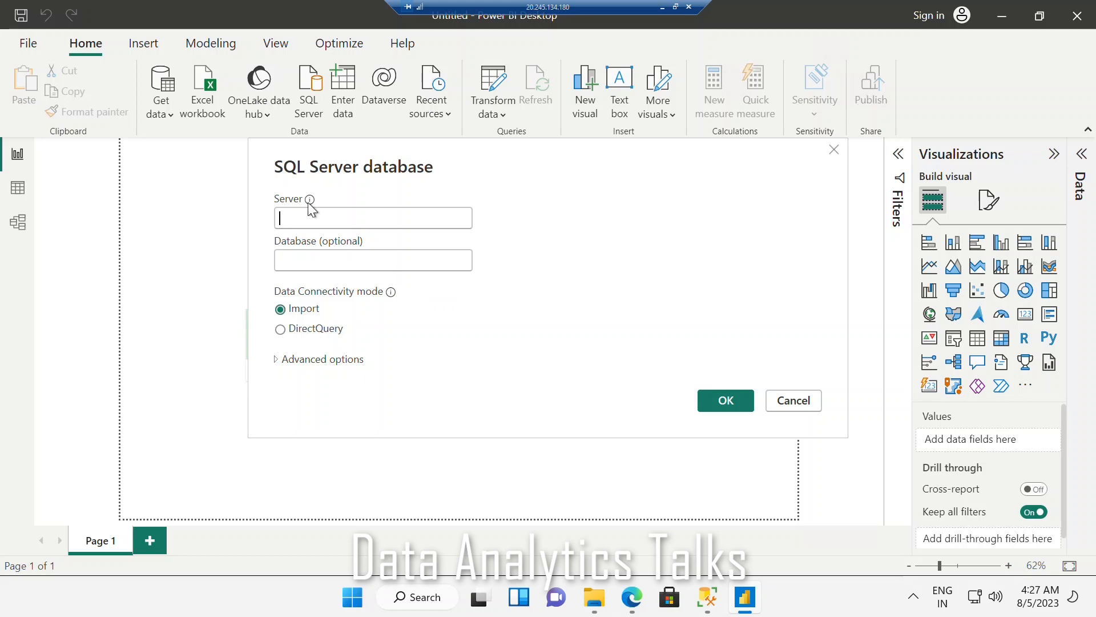
mouse_move(310, 201)
left_click(283, 335)
left_click(281, 314)
left_click(415, 358)
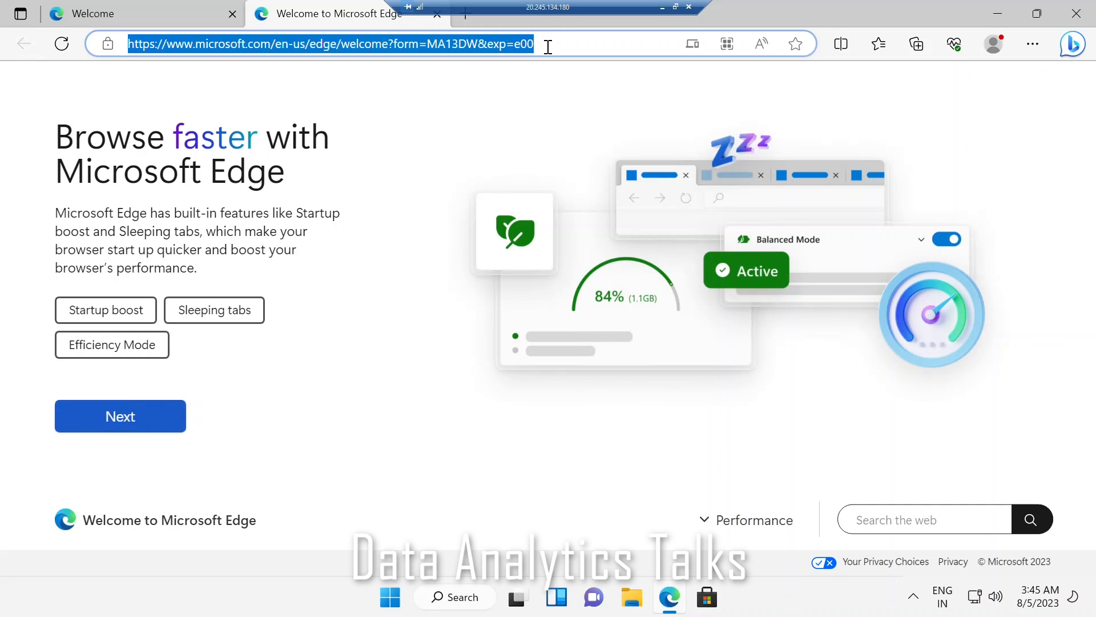
Step: In Microsoft Edge, search the web for "sql server express 2017" and open Microsoft's SQL Server 2017 Express download page
type("s")
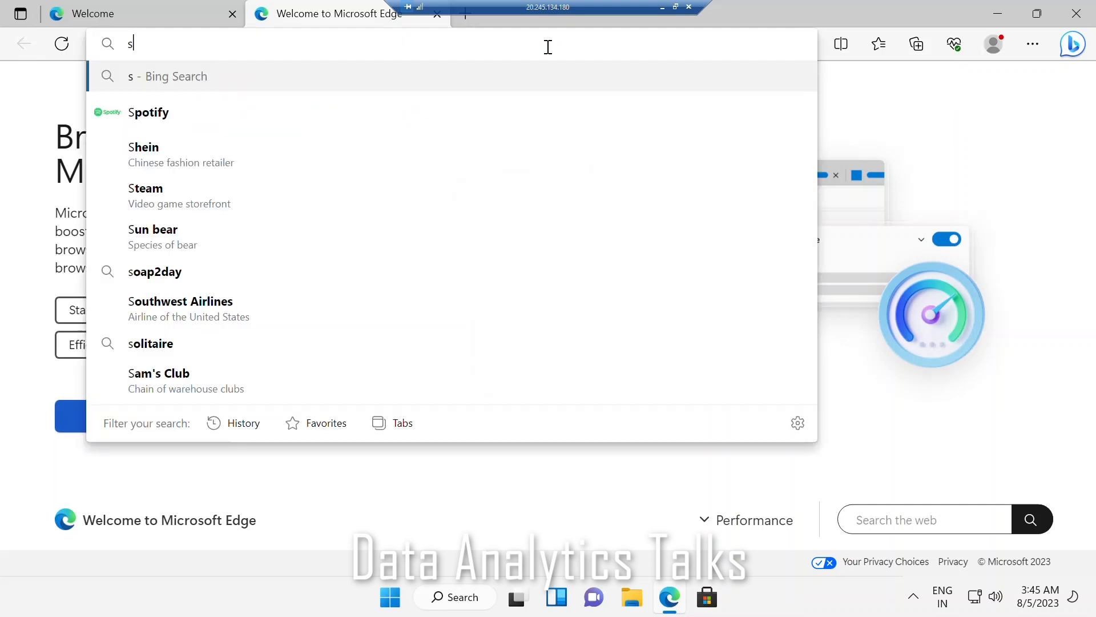
type("ql s")
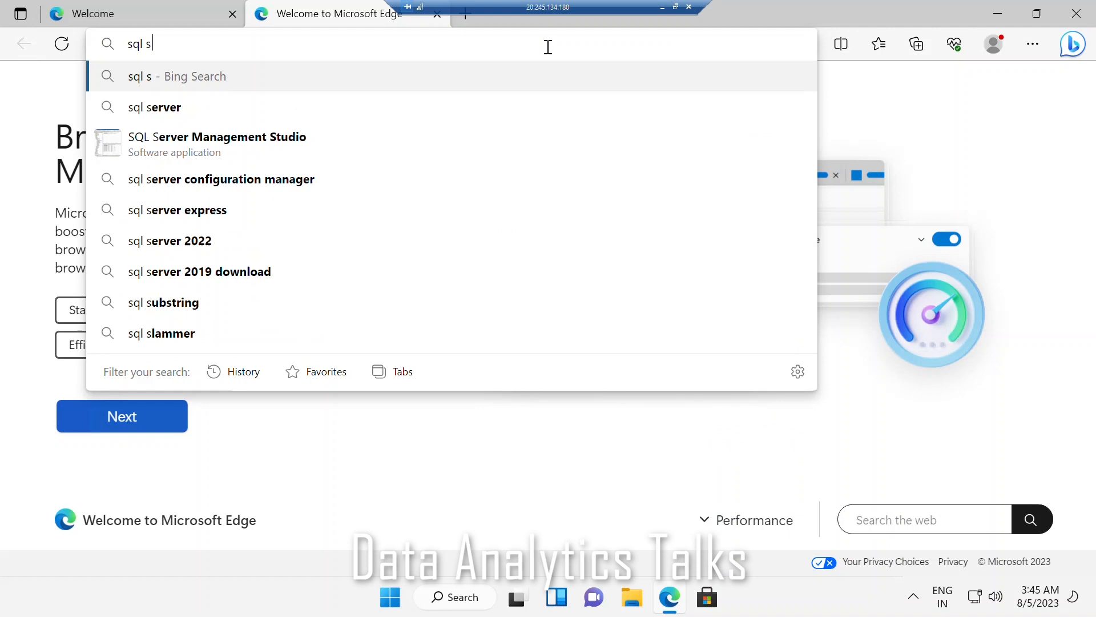
type("erver ex")
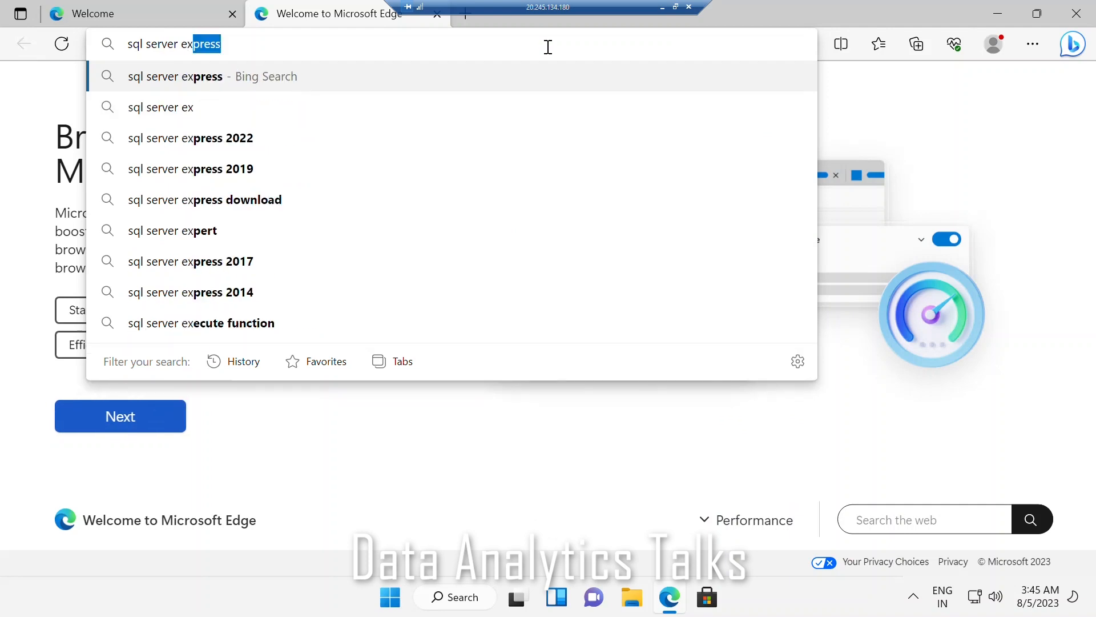
key("Down")
key("Down")
key("Down")
key("Down")
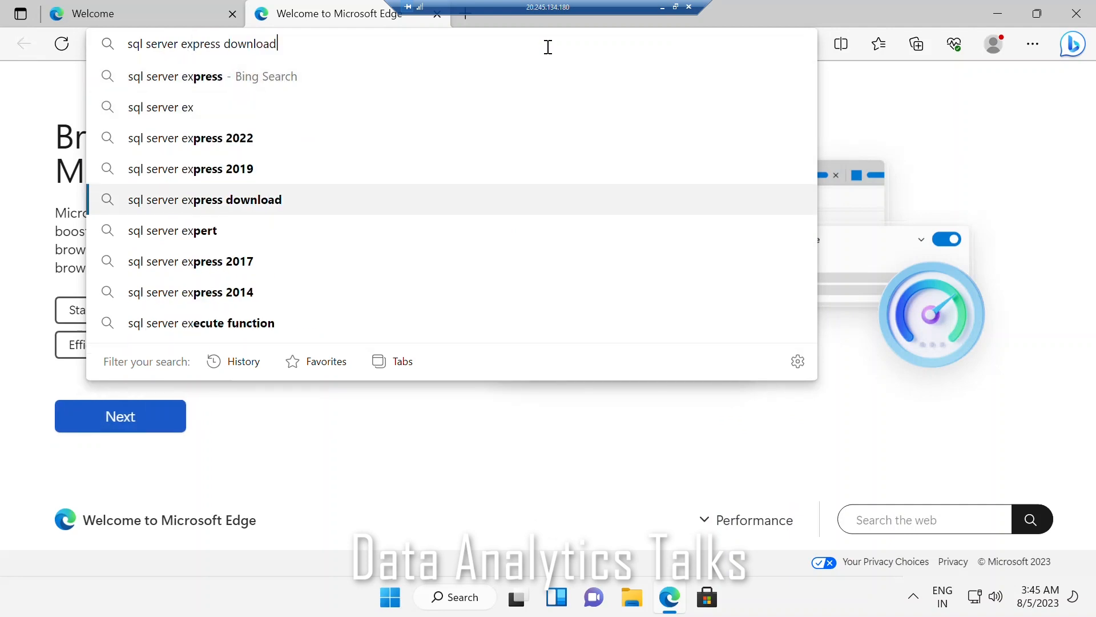
left_click(264, 272)
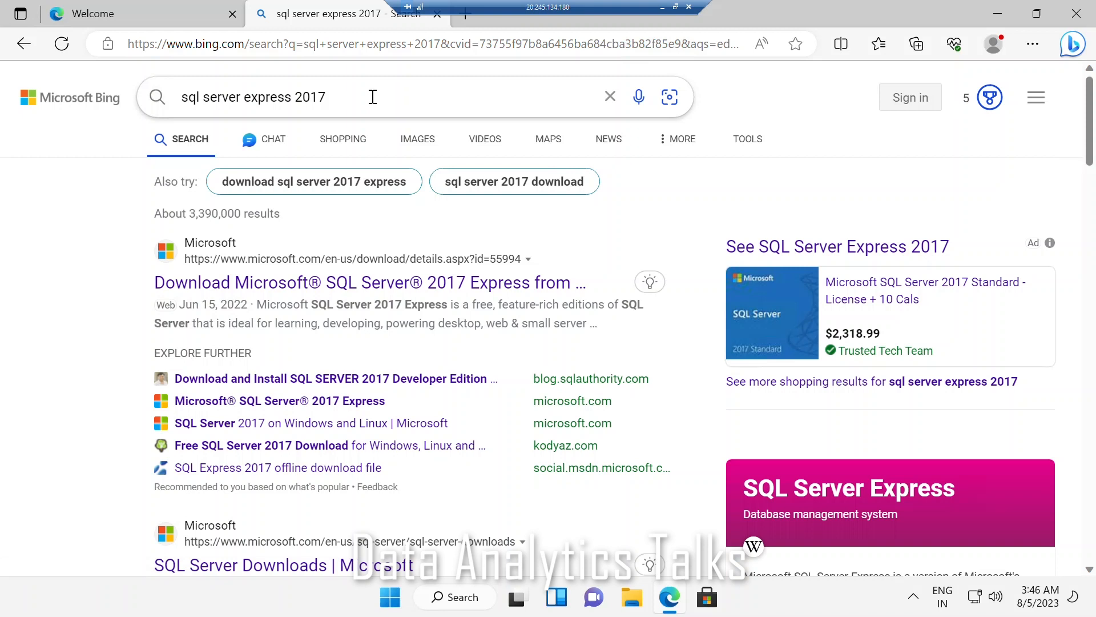
left_click(268, 283)
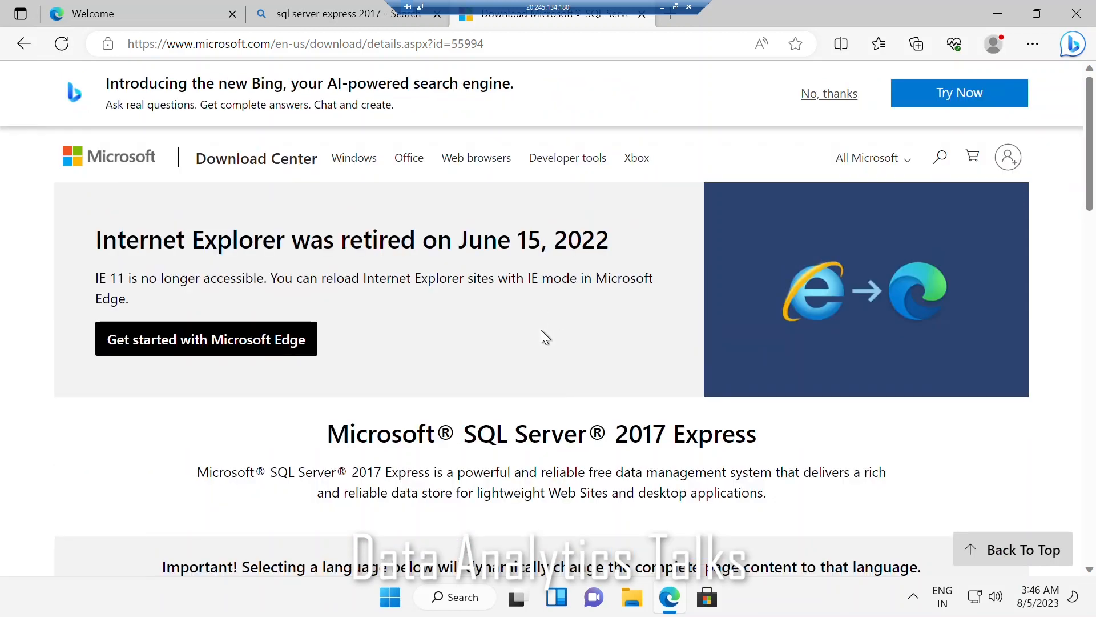
Step: Download the SQL Server 2017 Express installer with English as the language
scroll(540, 337, "down", 3)
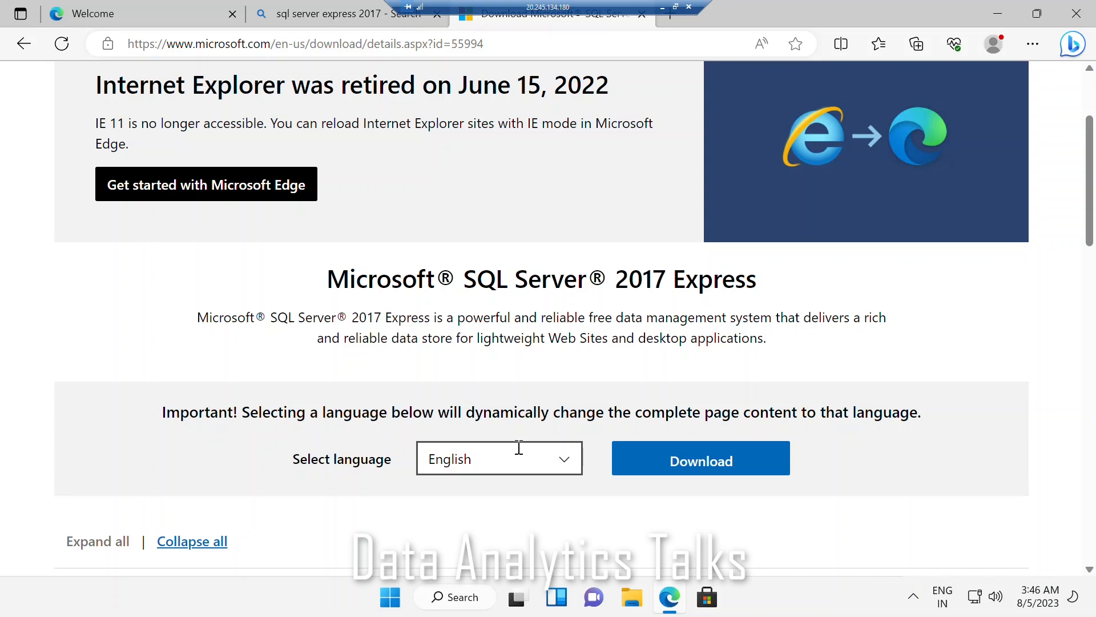
left_click(571, 461)
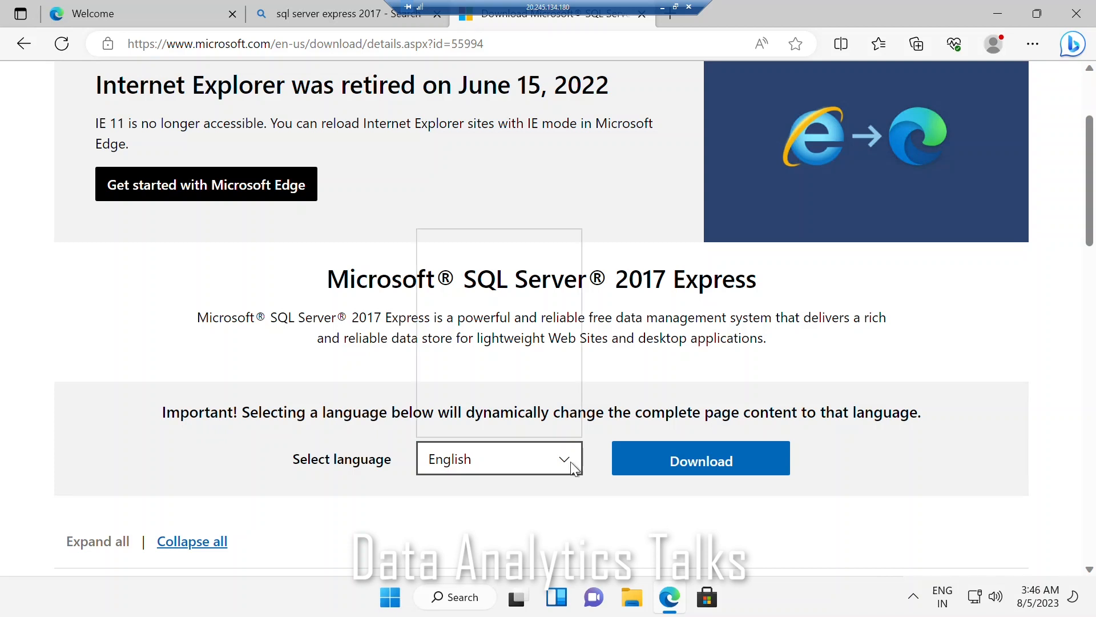
left_click(492, 523)
left_click(674, 464)
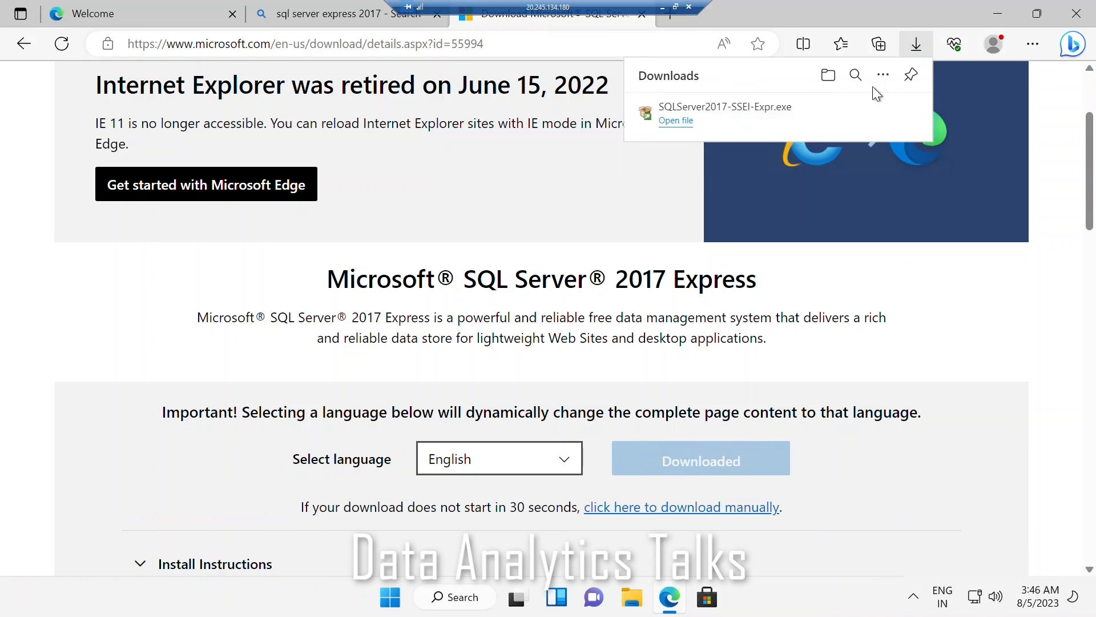
Step: Show the downloaded SQLServer2017-SSEI-Expr file in its folder and run it as administrator
mouse_move(689, 109)
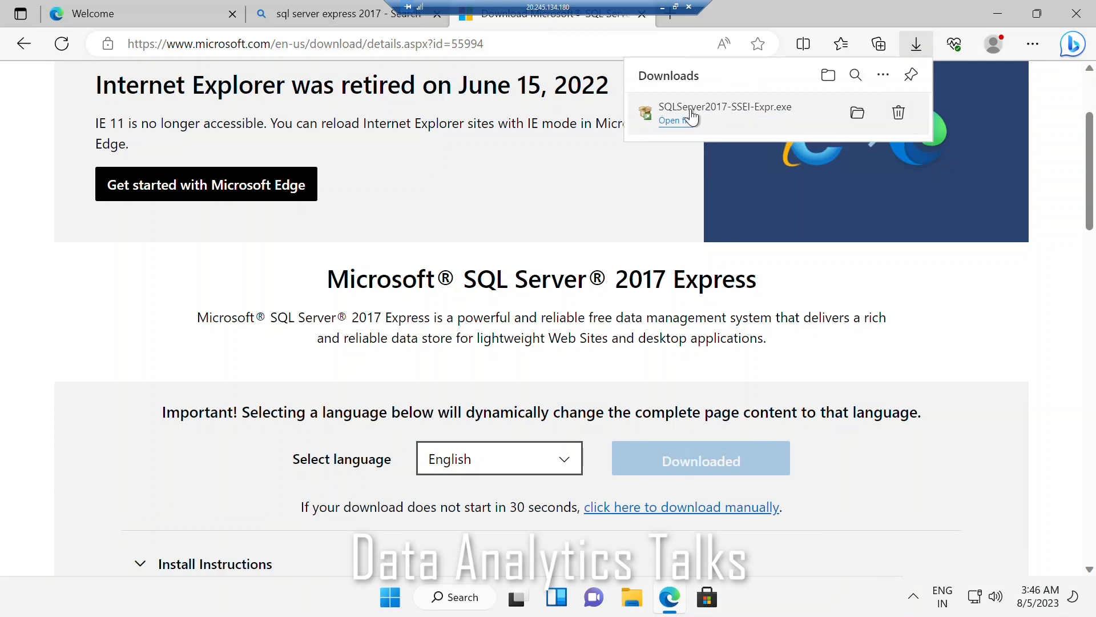
left_click(858, 114)
left_click(830, 51)
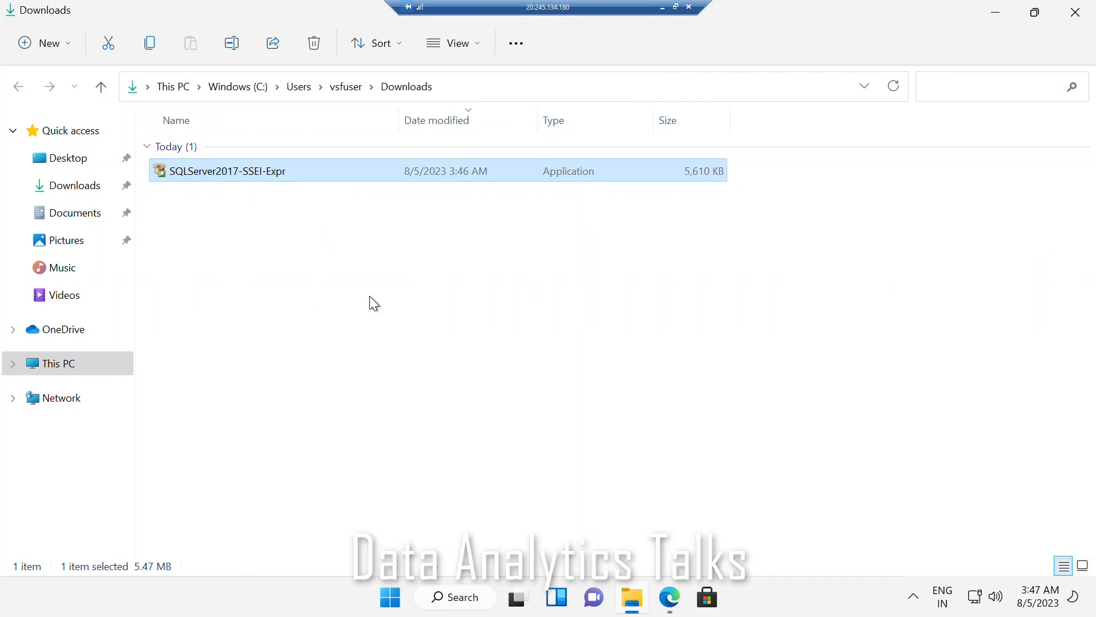
right_click(239, 175)
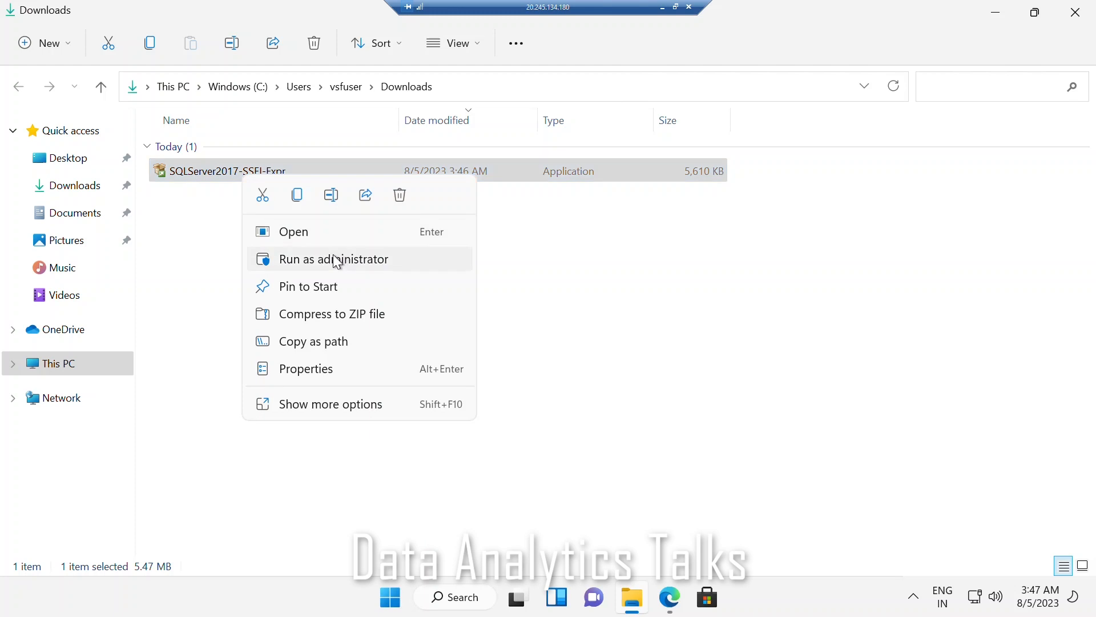
left_click(336, 260)
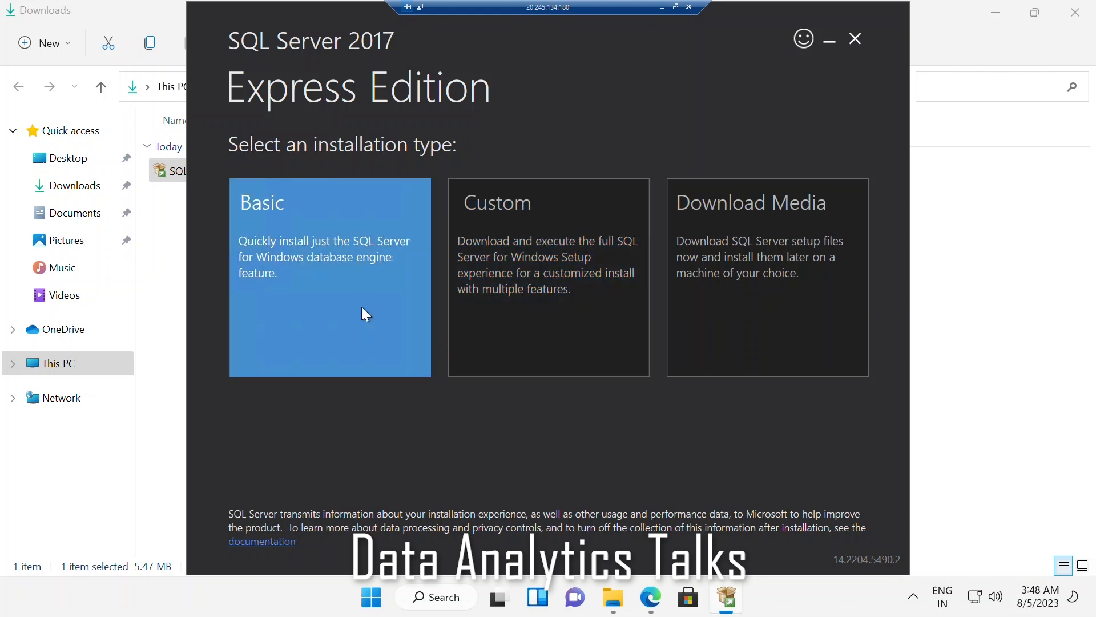
Step: Install SQL Server 2017 Express with the Basic type, accepting the license terms and the location C:\Program Files\Microsoft SQL Server
left_click(363, 308)
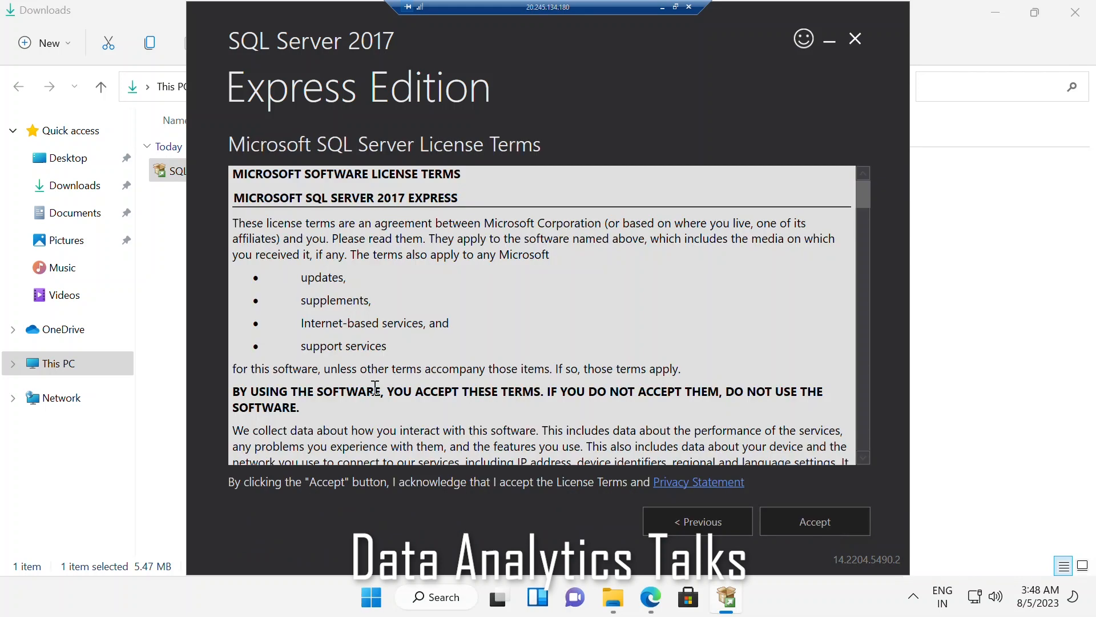
scroll(375, 388, "down", 5)
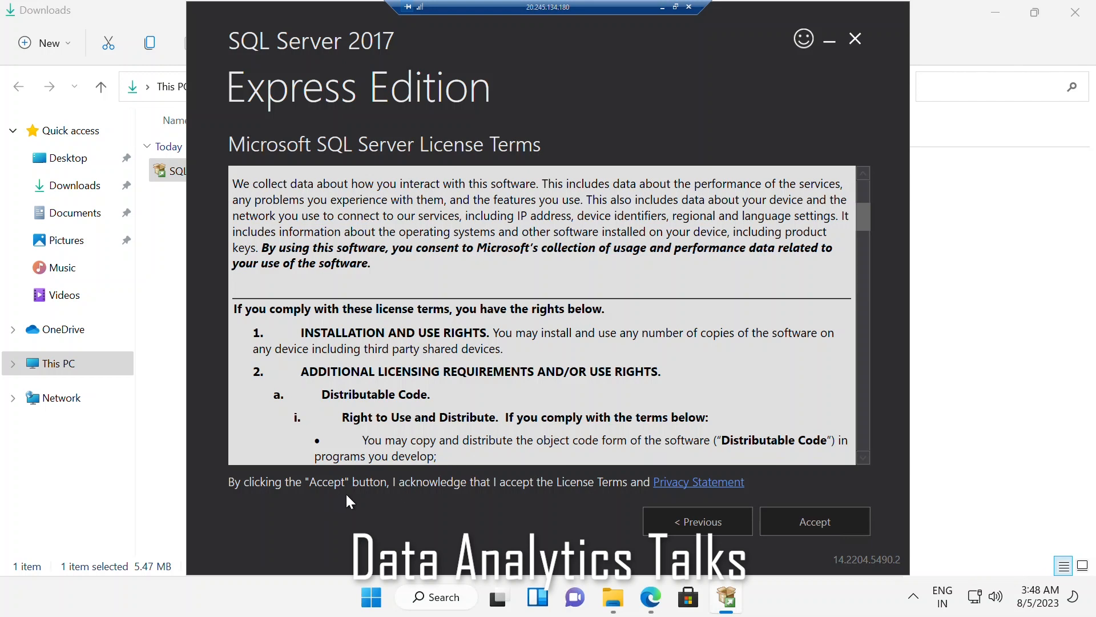
left_click(808, 525)
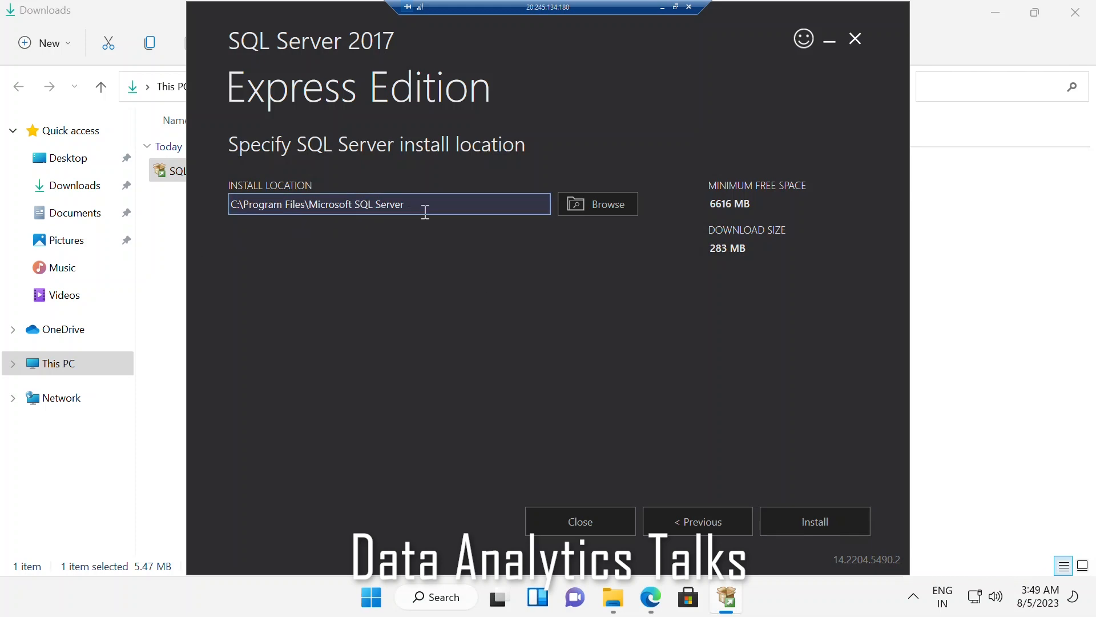
left_click(597, 204)
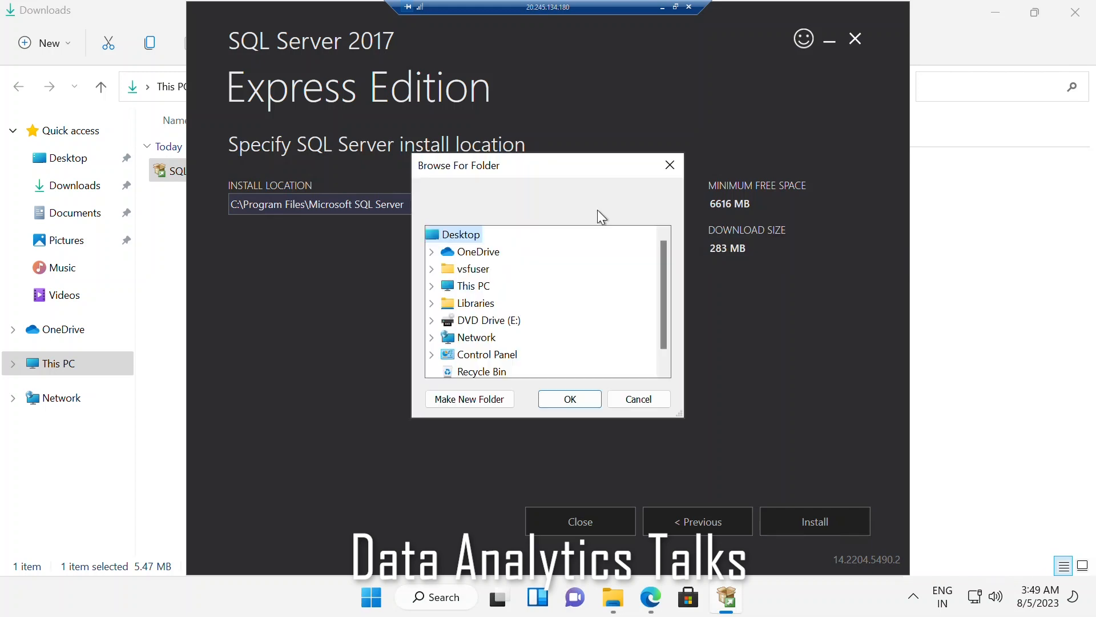
left_click(665, 167)
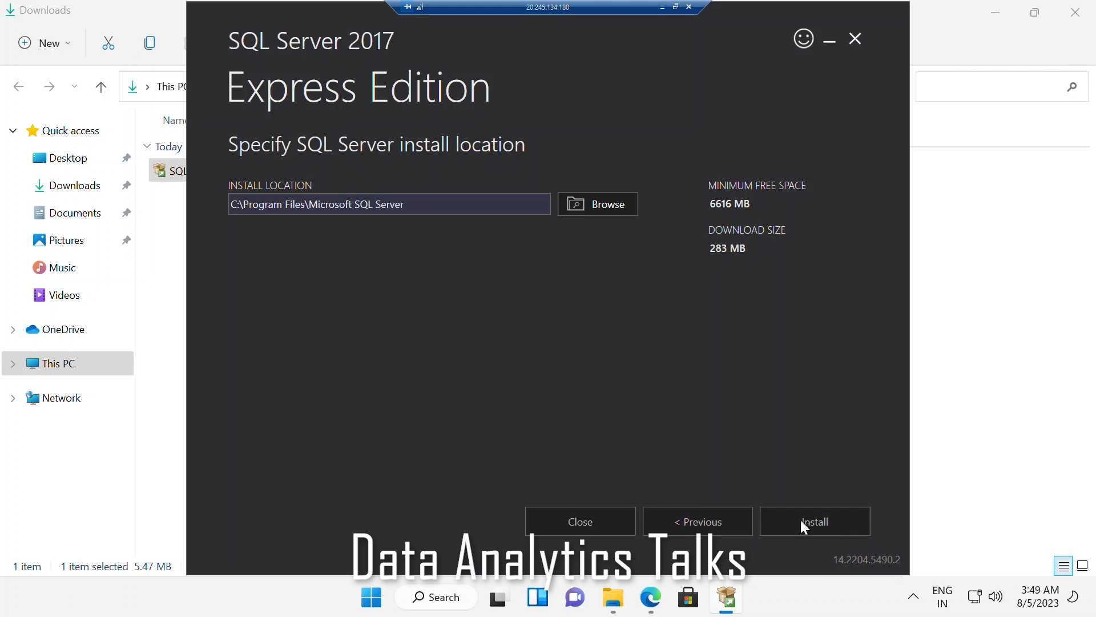
left_click(817, 523)
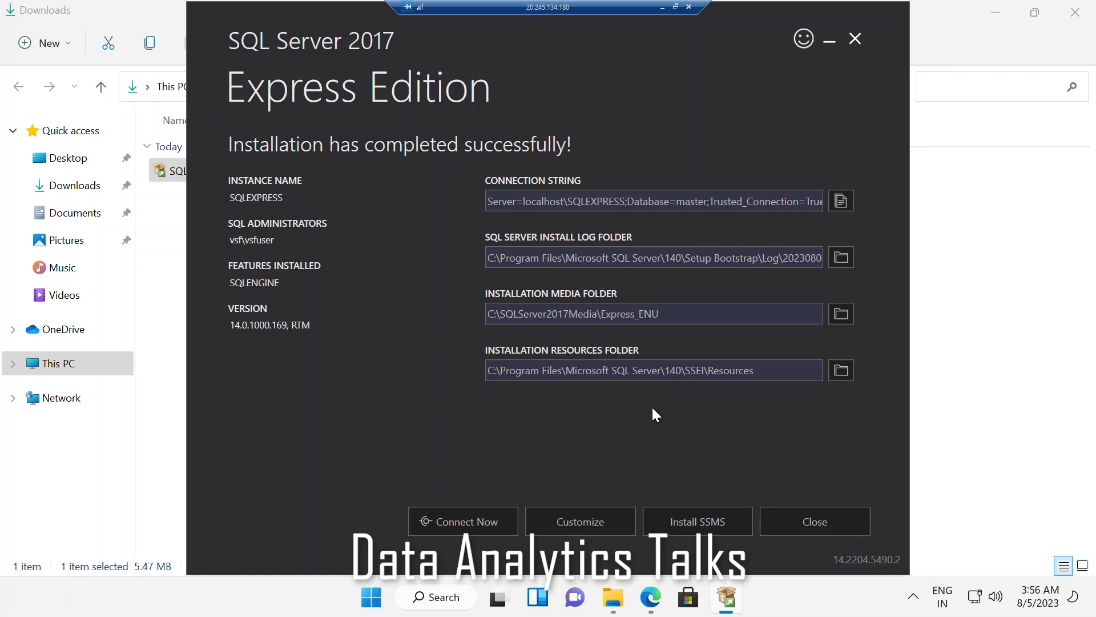
Step: Open the SQL Server Management Studio (SSMS) download page from the installer and find the Download SSMS section
left_click(725, 524)
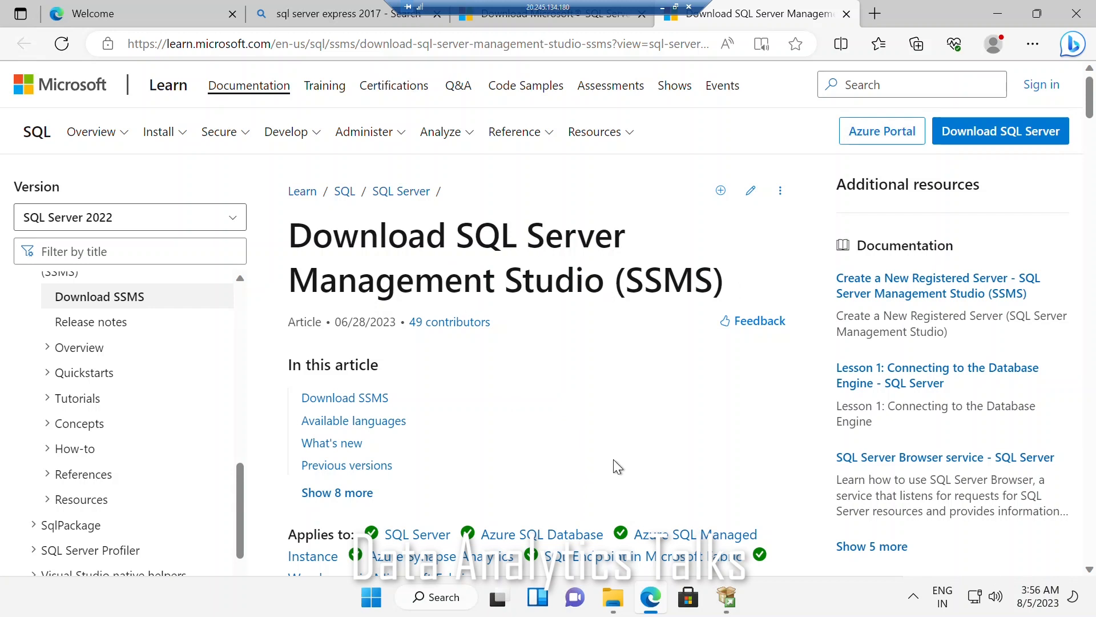
scroll(614, 459, "down", 4)
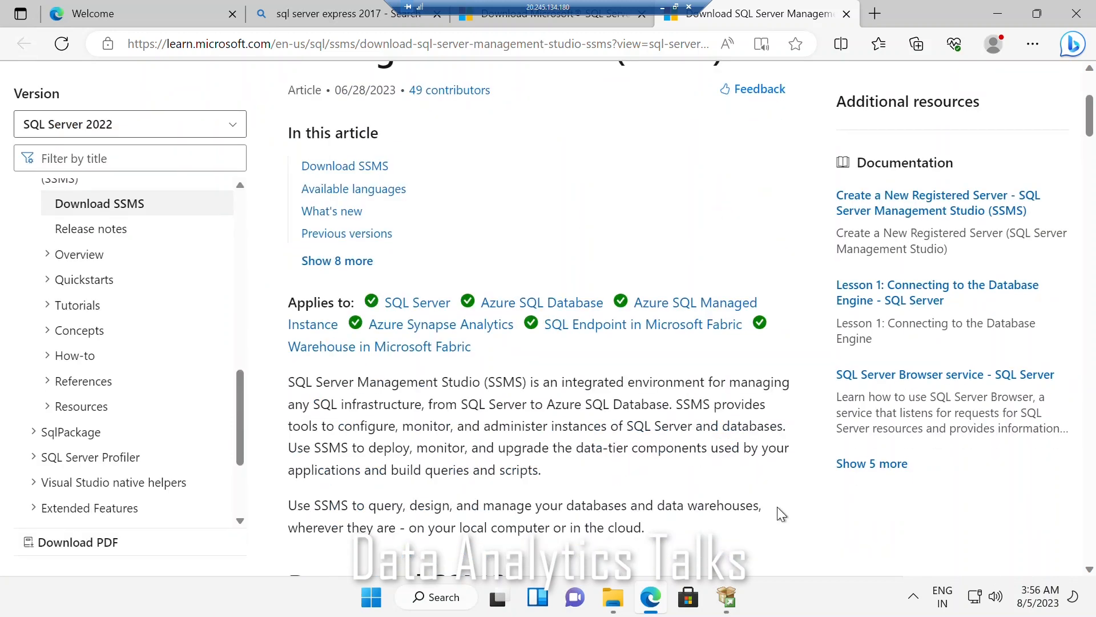
scroll(776, 506, "up", 4)
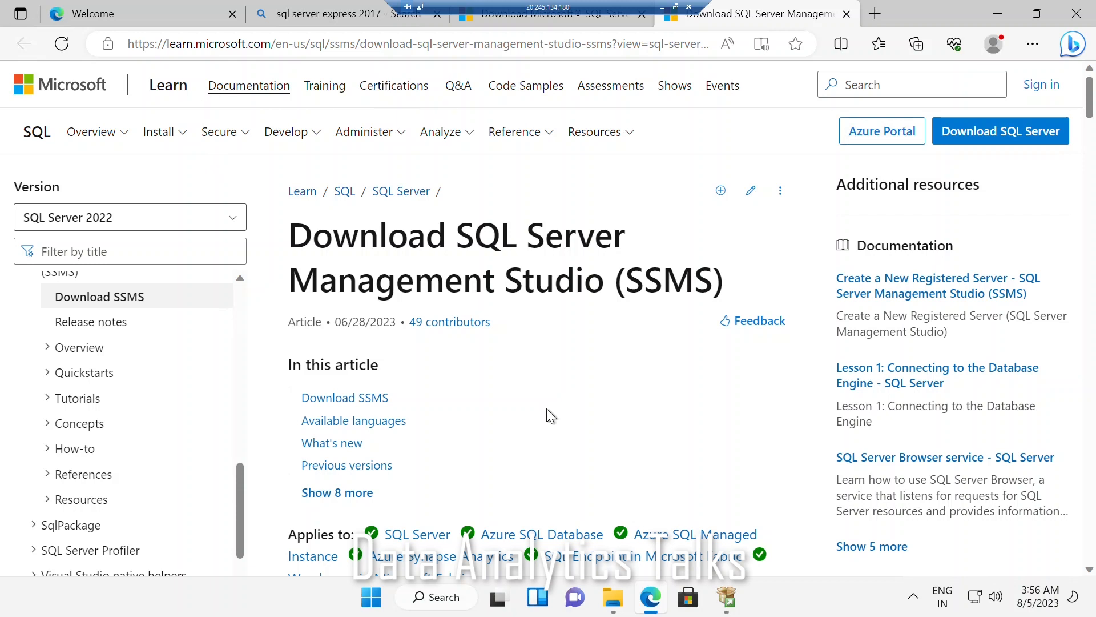
scroll(547, 408, "down", 7)
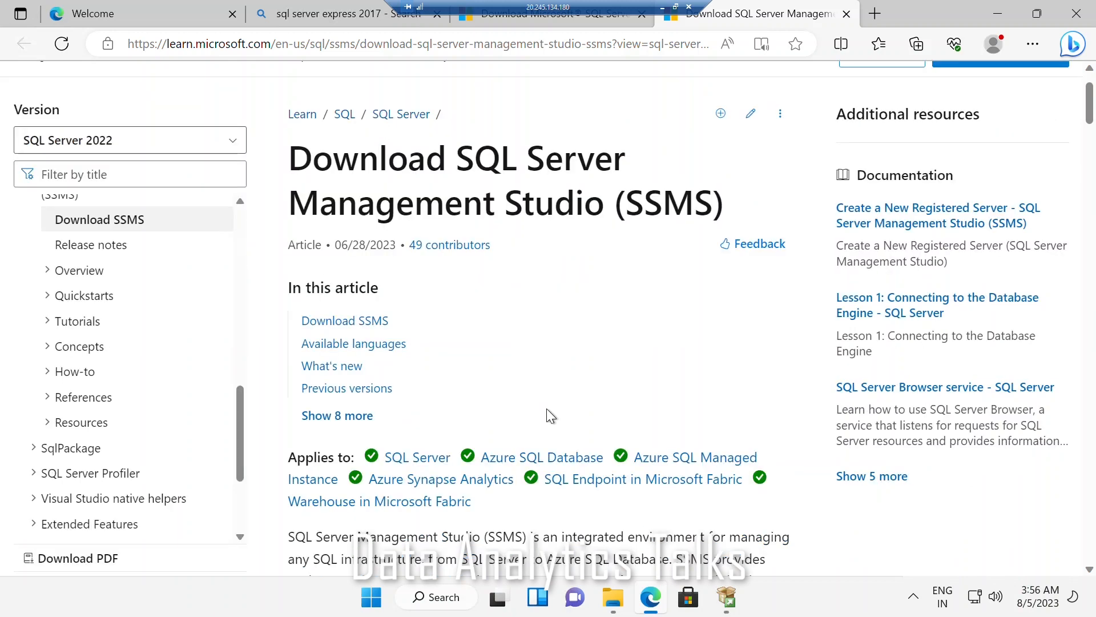
scroll(483, 380, "up", 2)
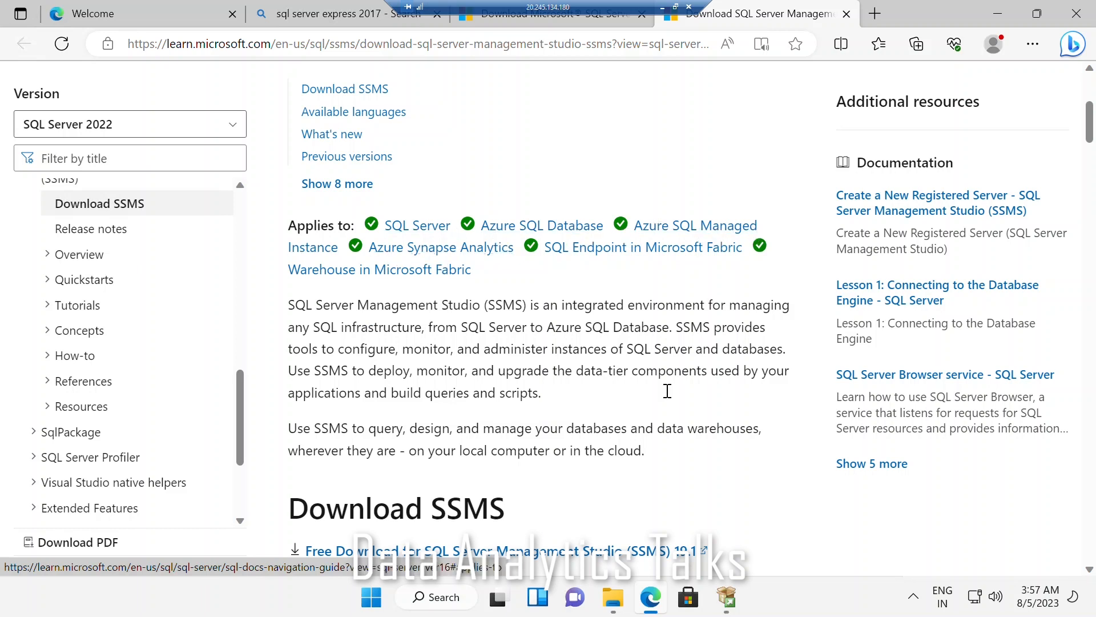
scroll(725, 420, "down", 3)
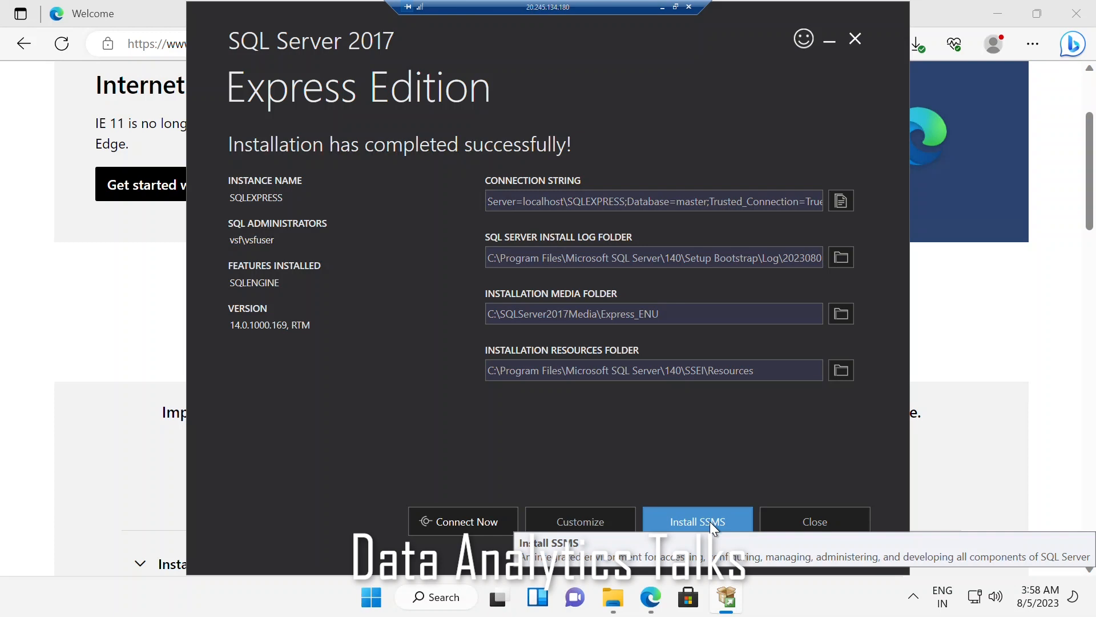
Step: Connect to the installed instance and enter the copied command "sqlcmd -S vsf\SQLEXPRESS -E" at the SQLCMD prompt
left_click(465, 527)
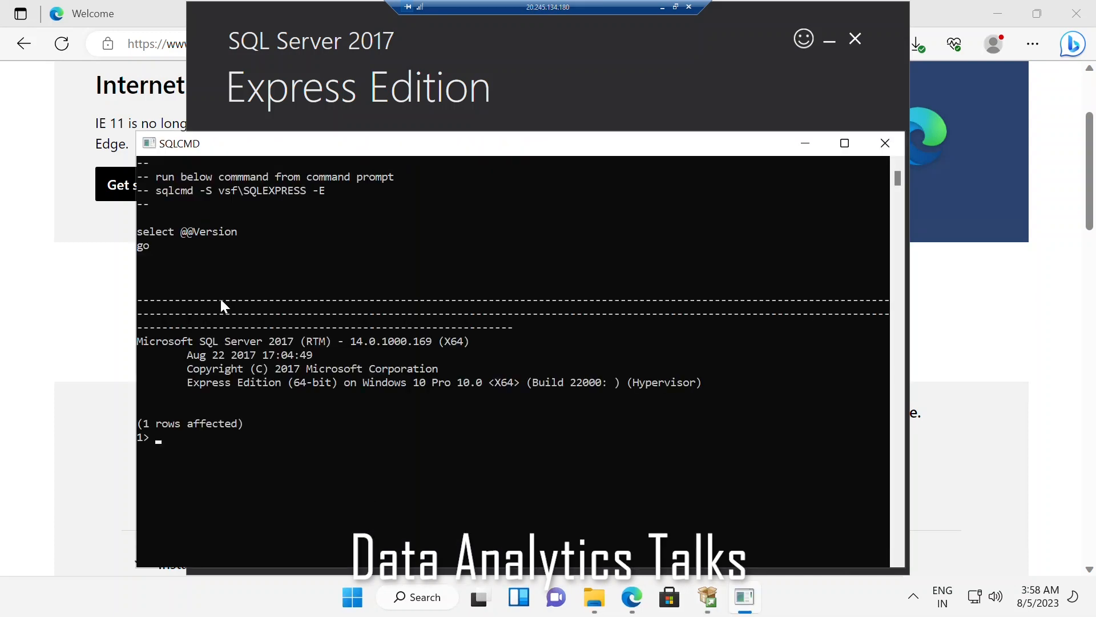
left_click_drag(157, 189, 296, 187)
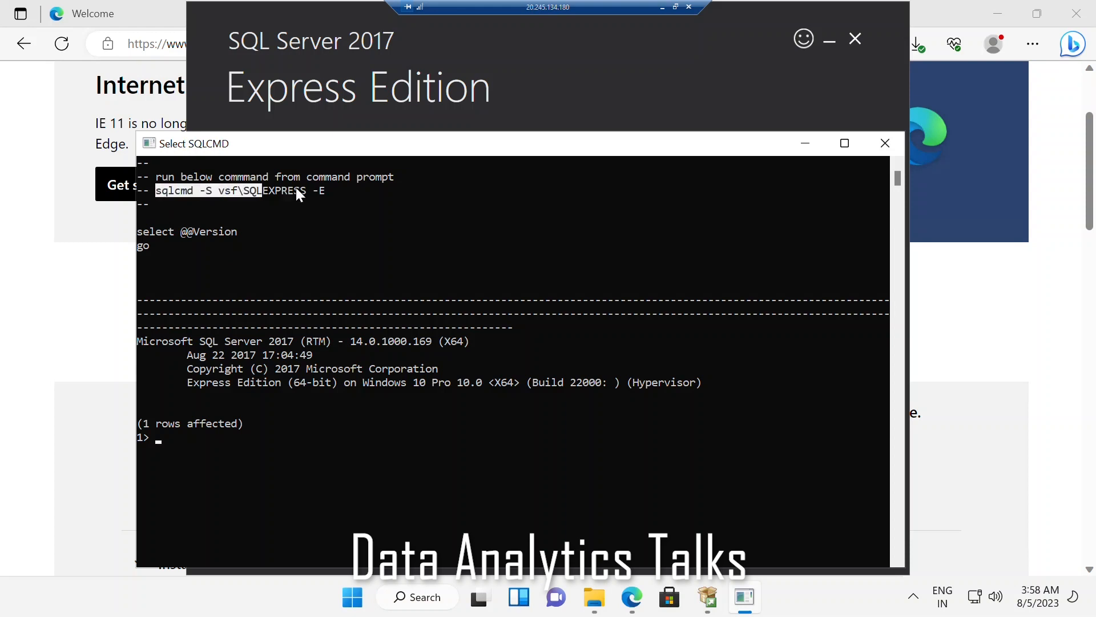
right_click(324, 189)
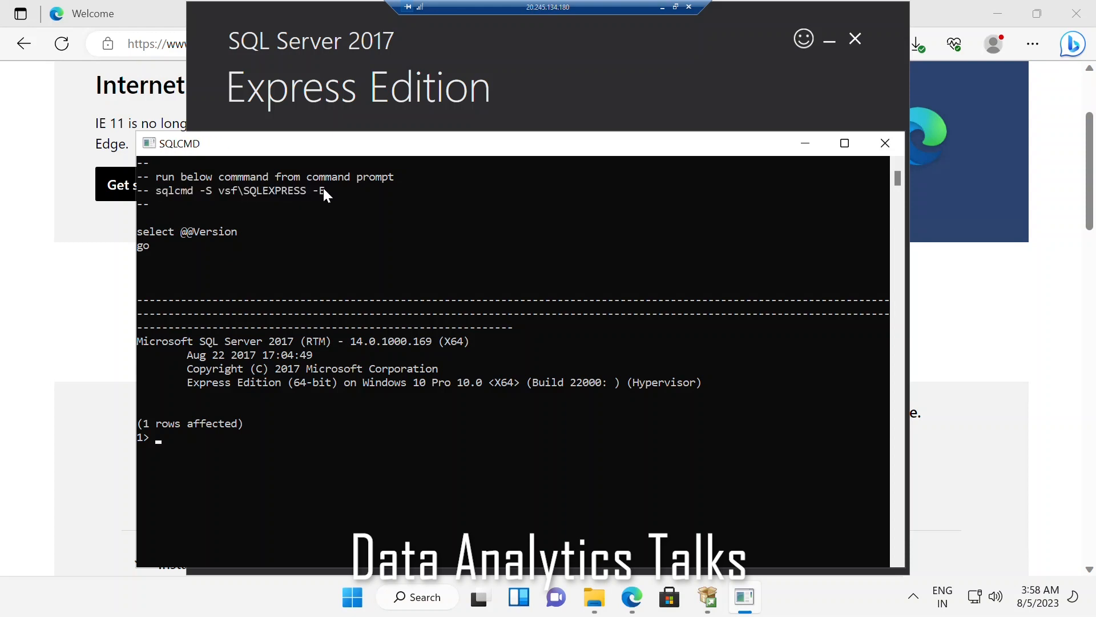
right_click(190, 435)
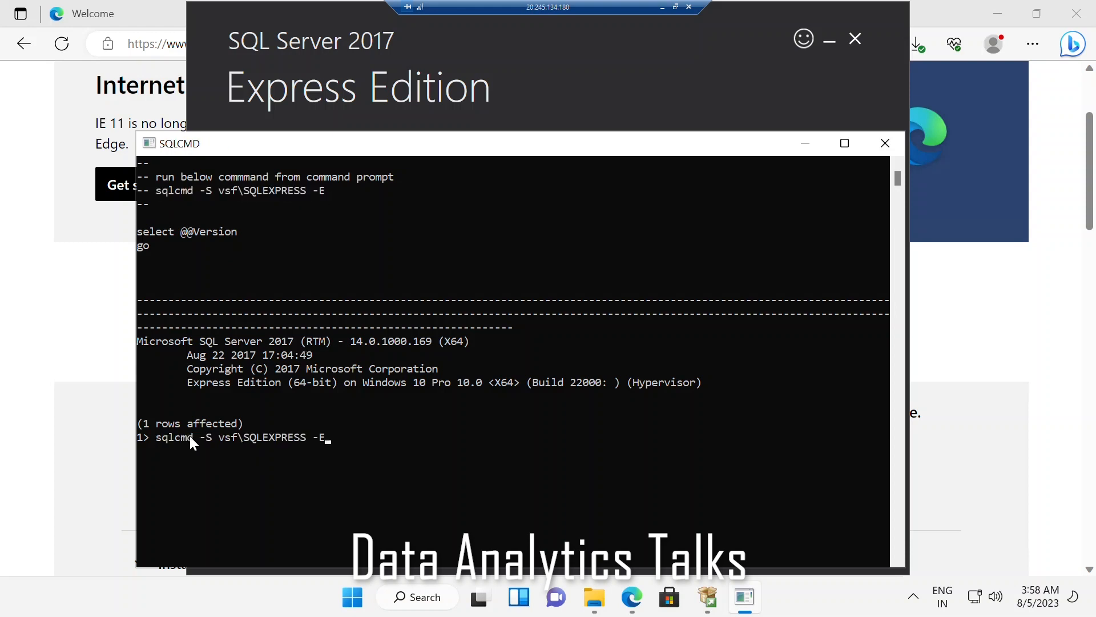
key("Return")
left_click_drag(235, 232, 135, 231)
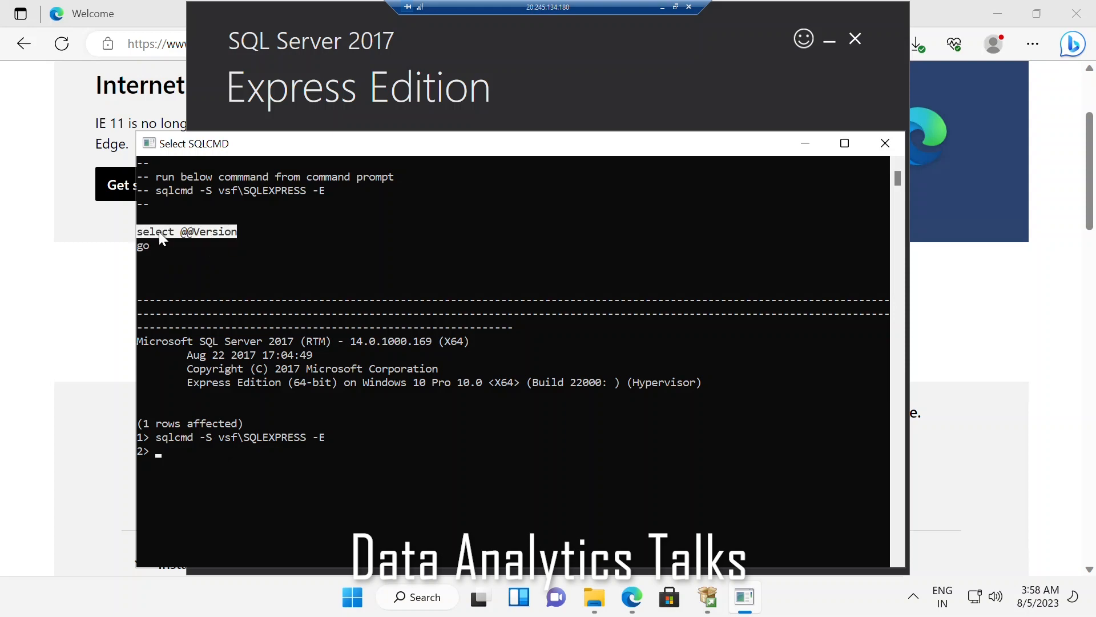
right_click(159, 231)
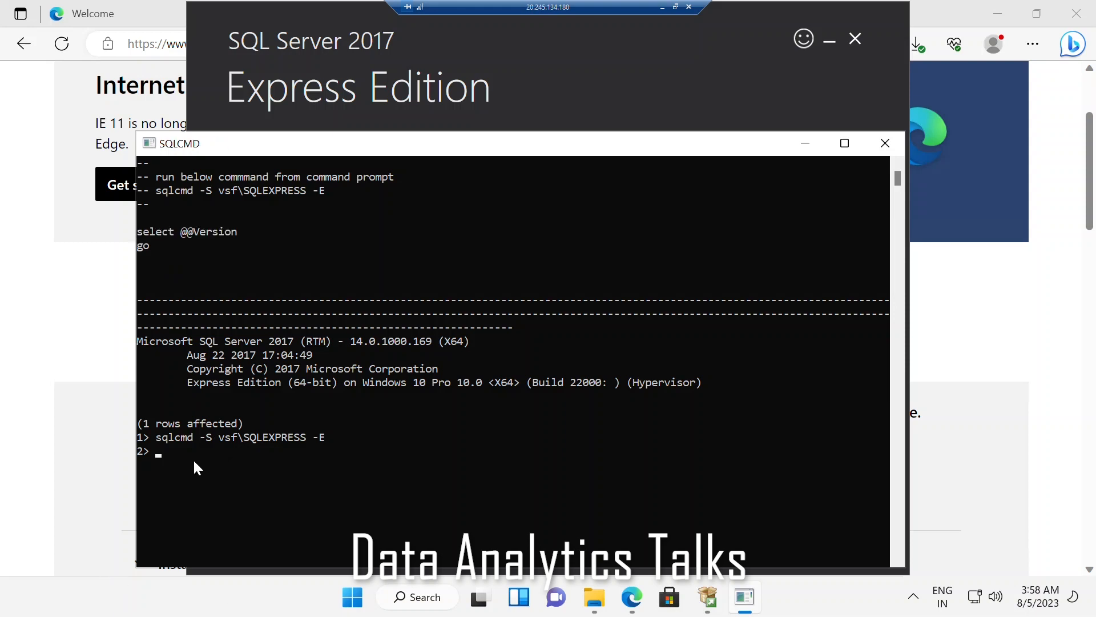
right_click(168, 451)
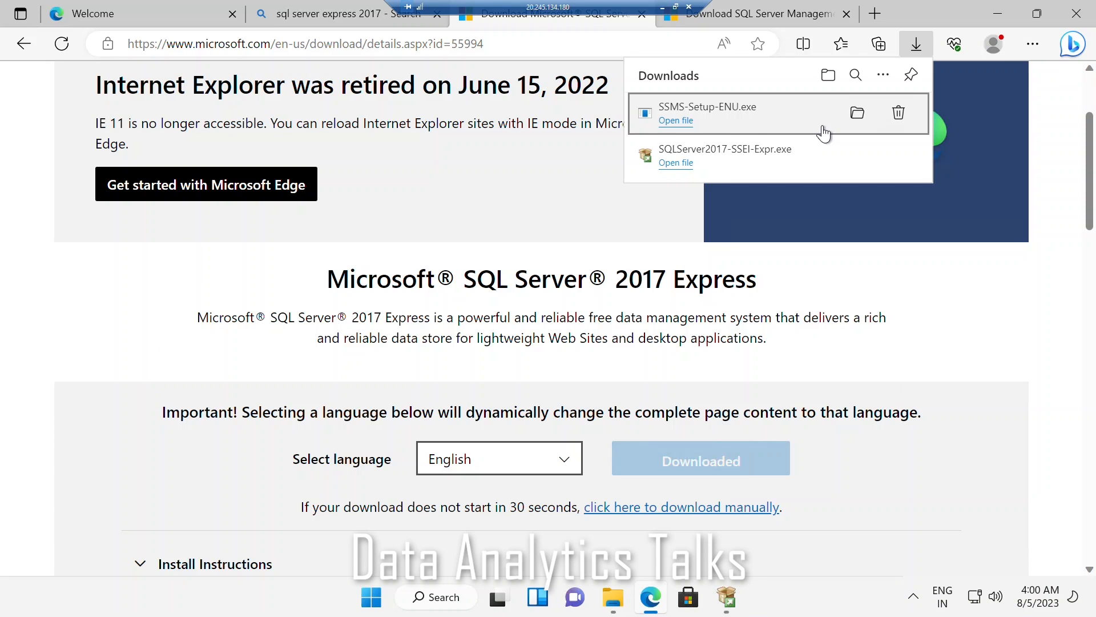
Step: Run the downloaded SSMS-Setup-ENU as administrator and install SSMS 19.1 to C:\Program Files (x86)\Microsoft SQL Server Management Studio 19
left_click(858, 113)
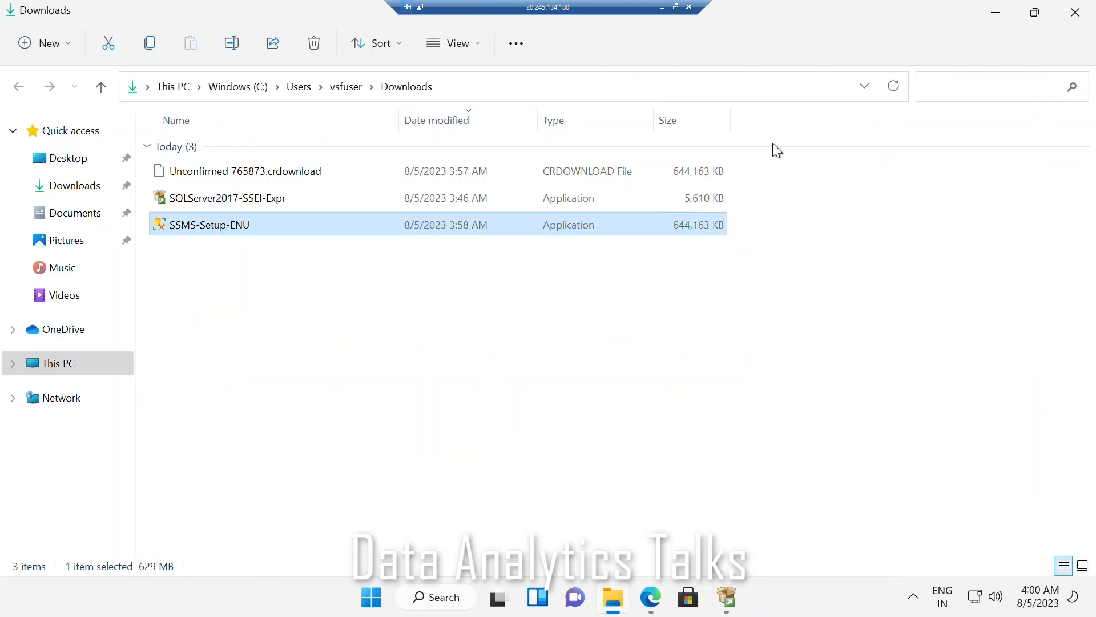
left_click(214, 322)
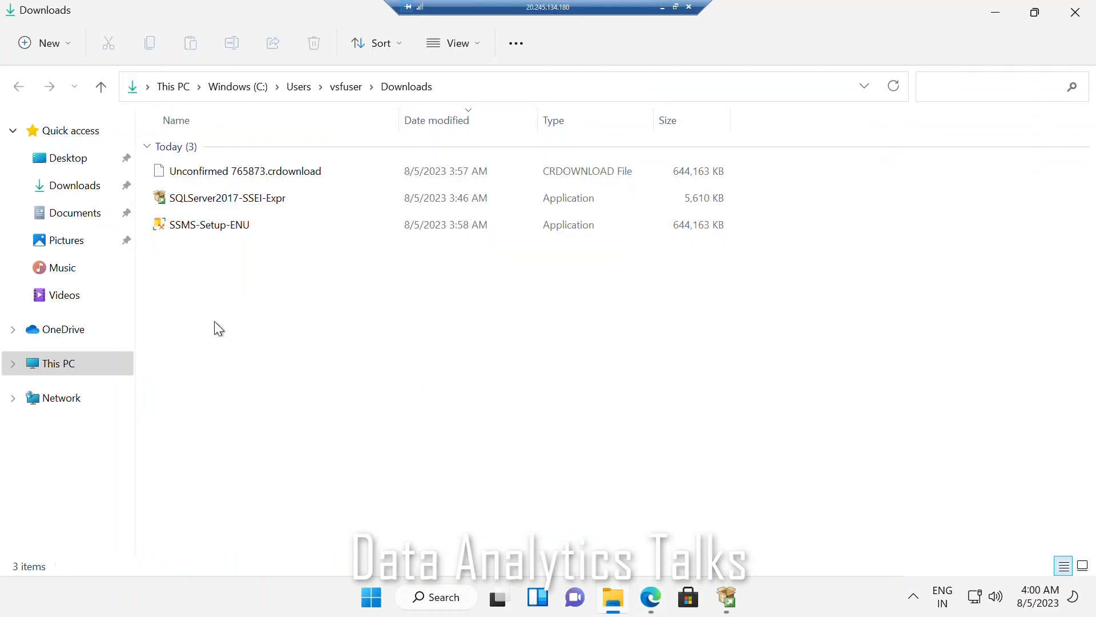
mouse_move(229, 230)
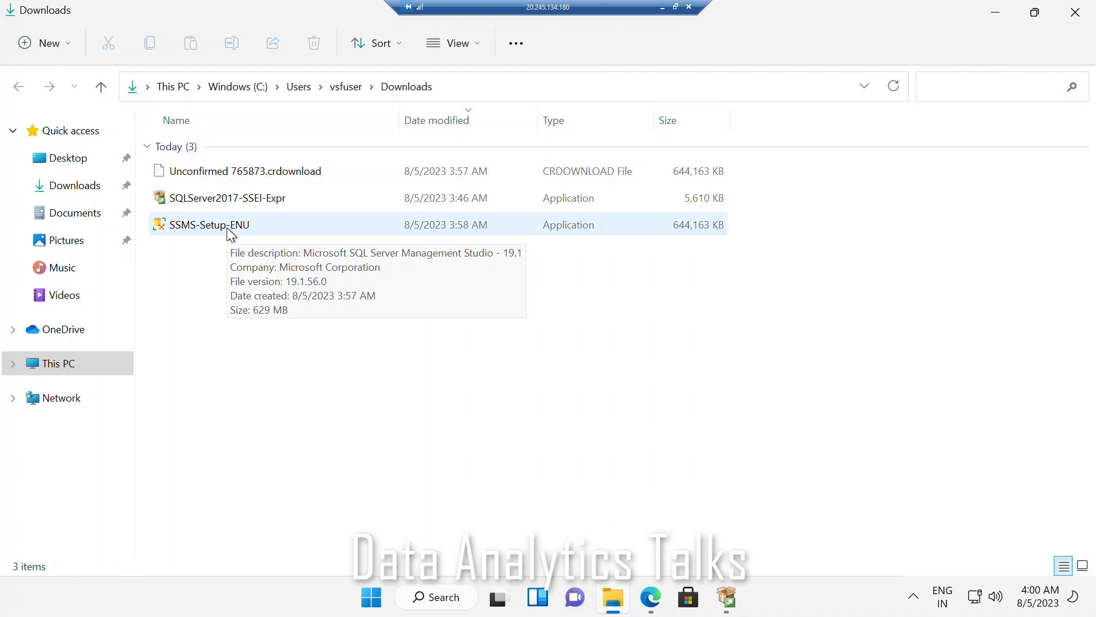
right_click(227, 229)
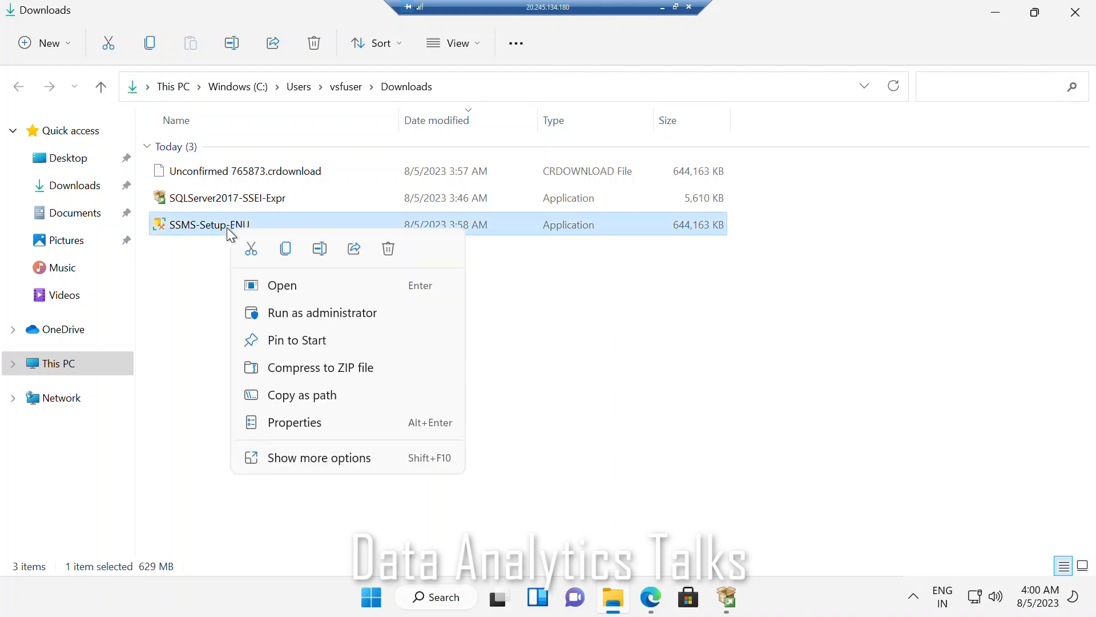
left_click(282, 311)
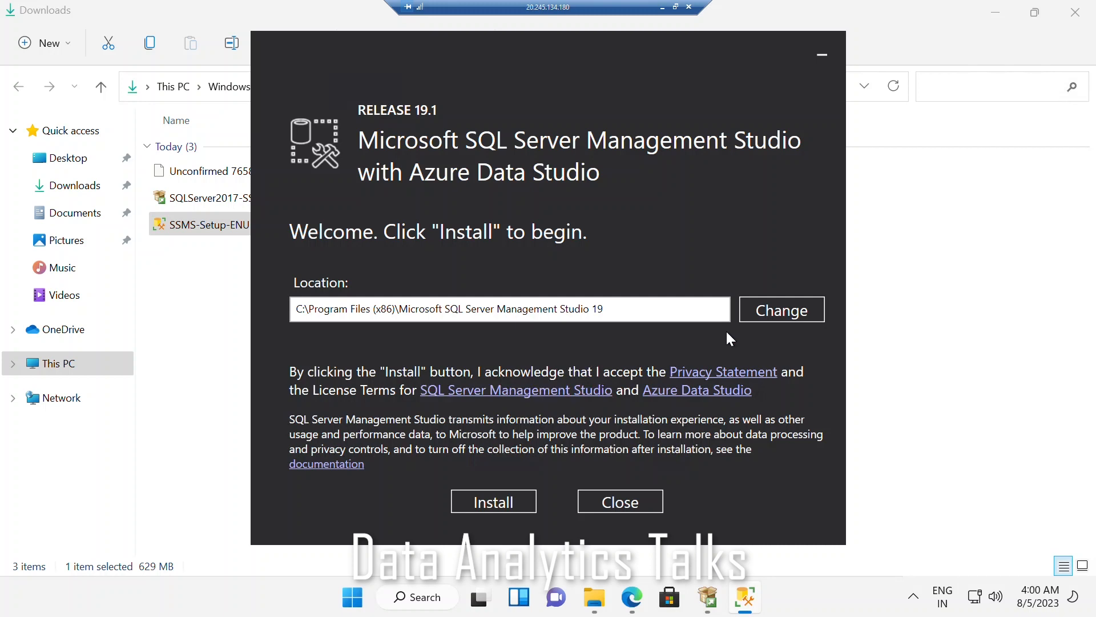
left_click(496, 502)
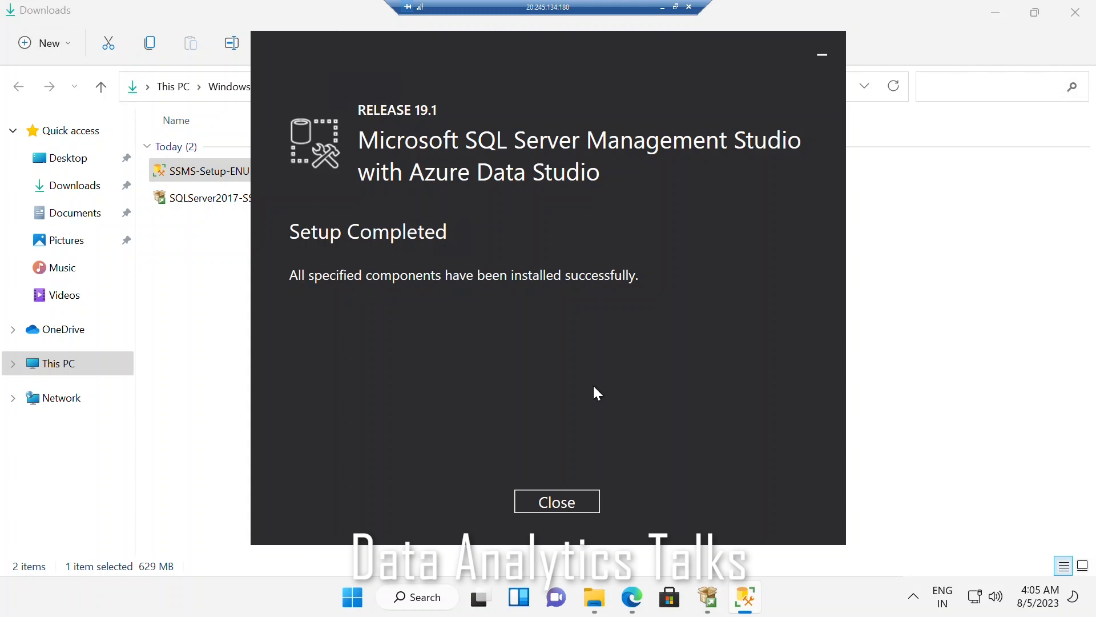
left_click(570, 504)
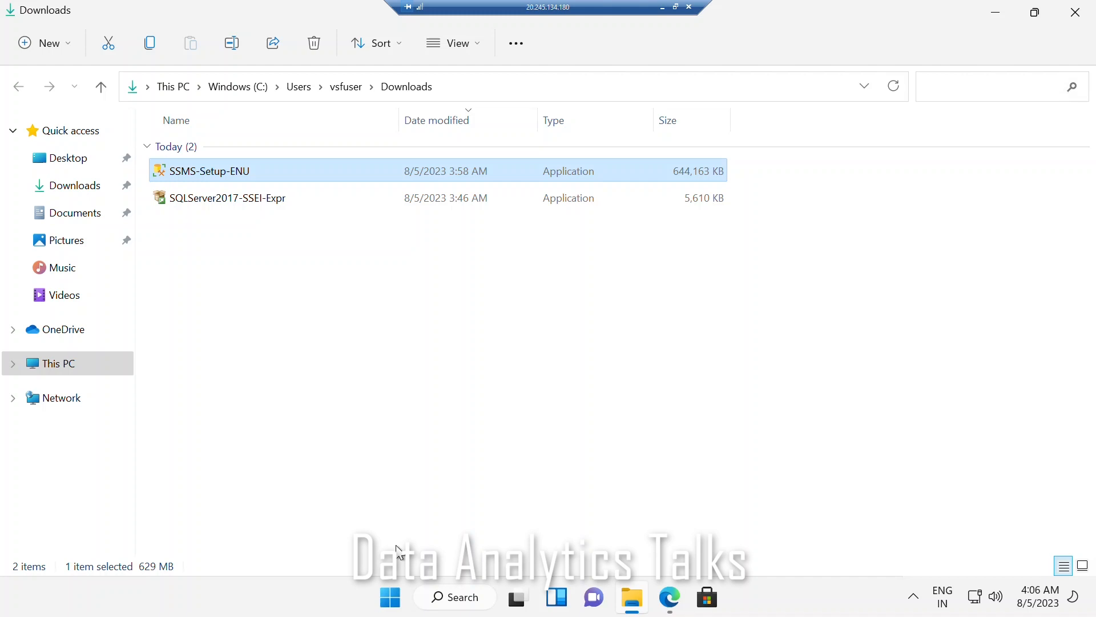
Step: Switch to SQL Server Management Studio 19, connect to the vsf\SQLEXPRESS Database Engine with Windows Authentication, and expand its Databases folder
left_click(390, 601)
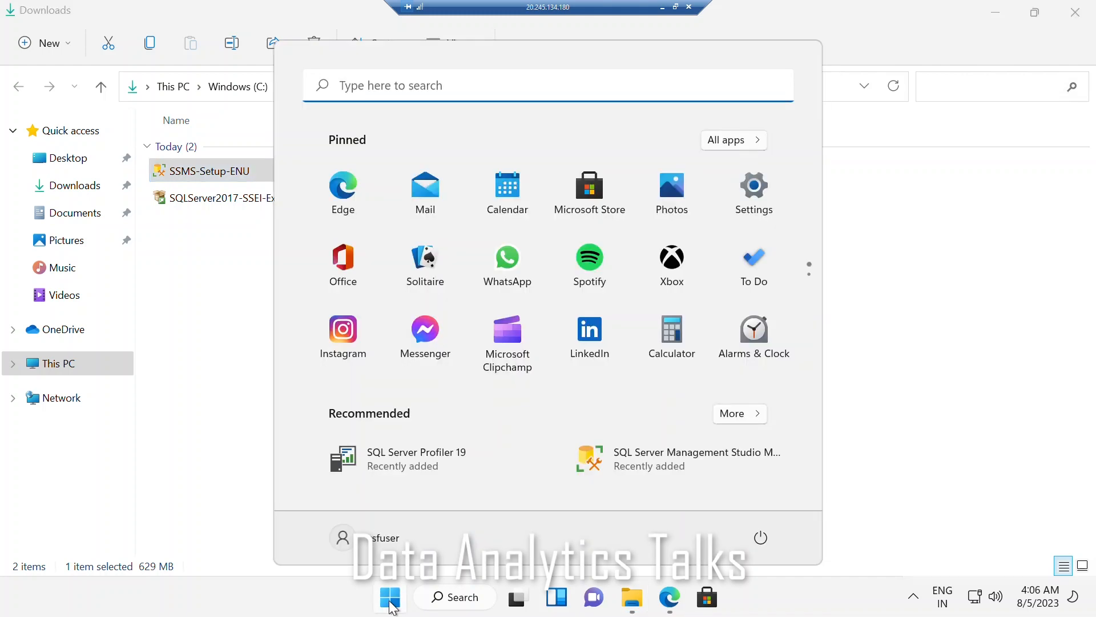
left_click(661, 459)
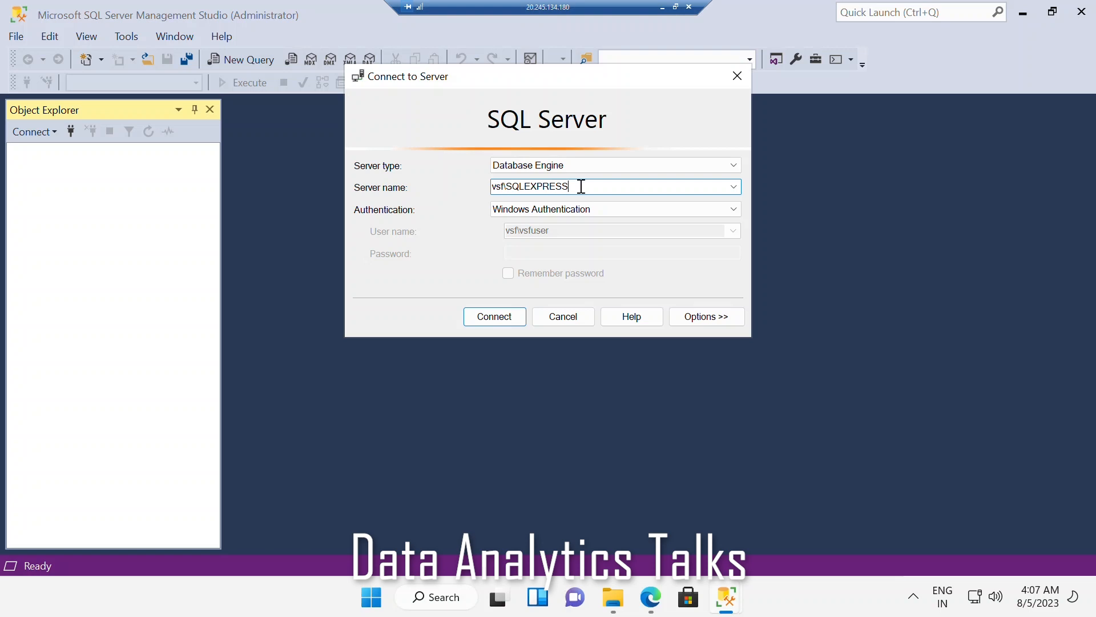
left_click_drag(581, 186, 512, 188)
left_click(494, 316)
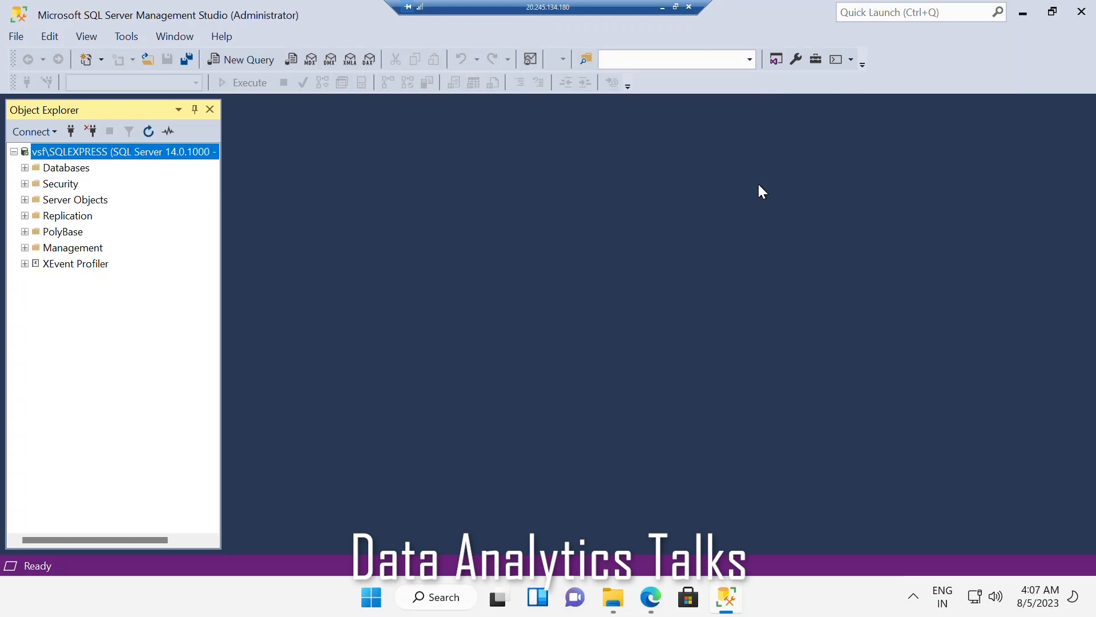
left_click(25, 167)
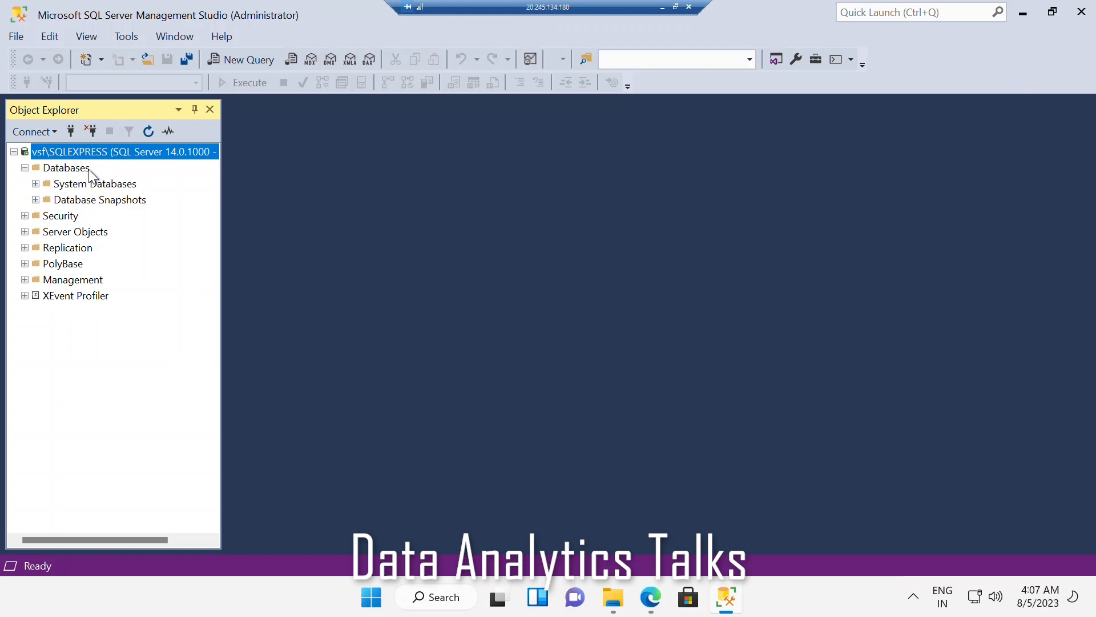